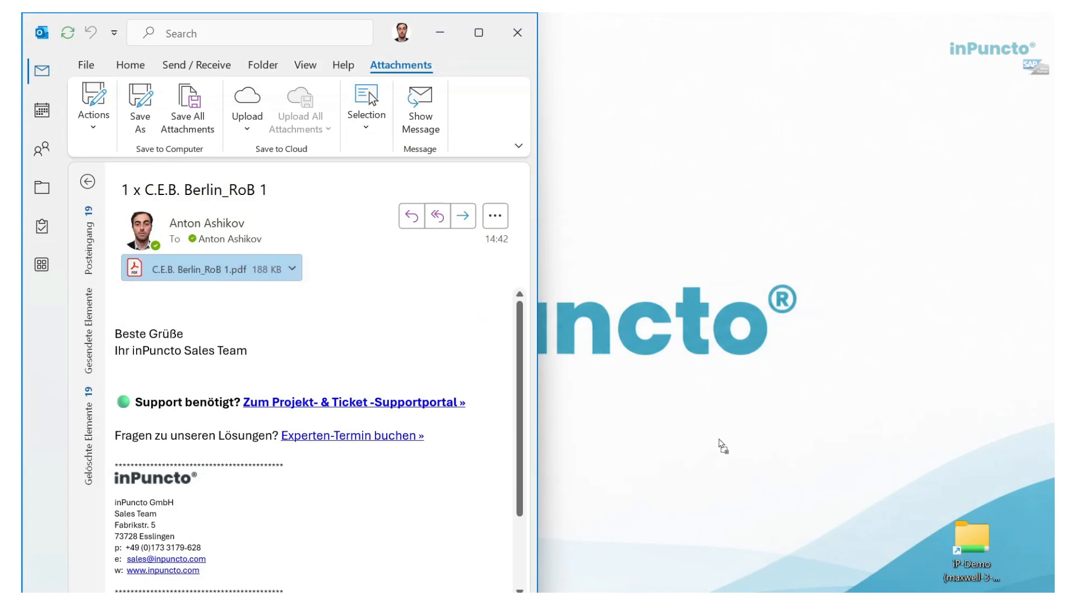
Copy the email attachment C.E.B. Berlin_RoB 1.pdf into the iP-Demo folder on the desktop
double_click(974, 562)
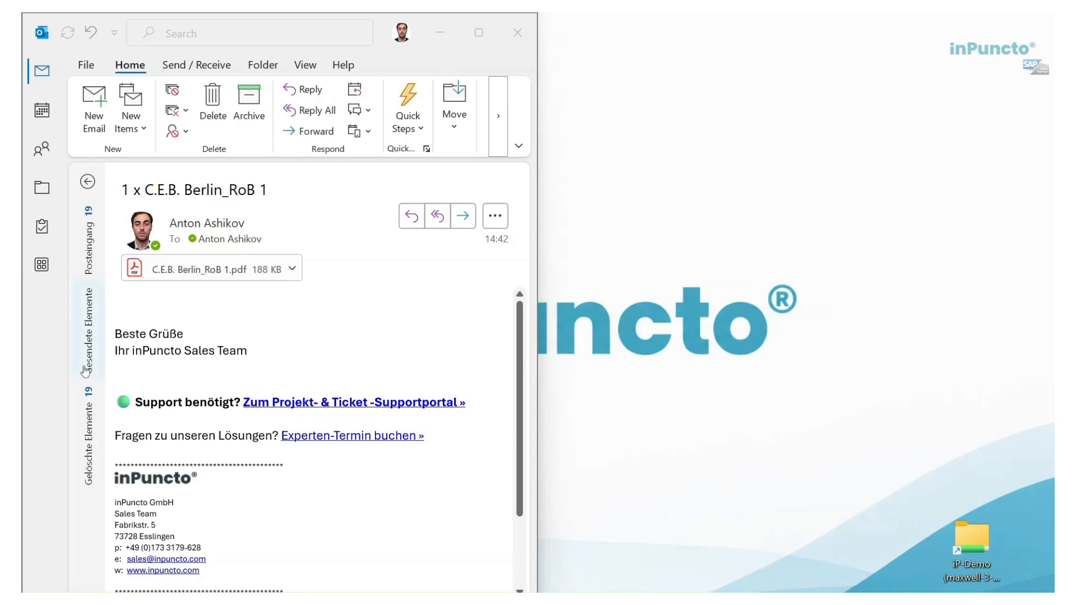
Forward last week's email "1 × PDF C.E.B. (RoB) plus 1 × PDF Abele (RoB)" with both PDFs to the demo mailbox
left_click(88, 182)
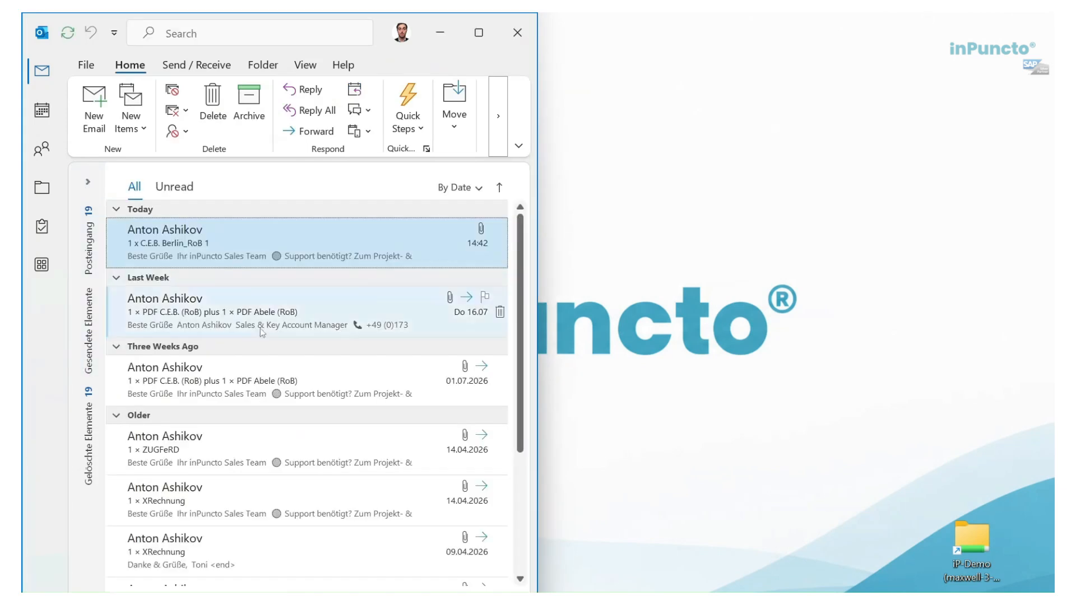
left_click(232, 316)
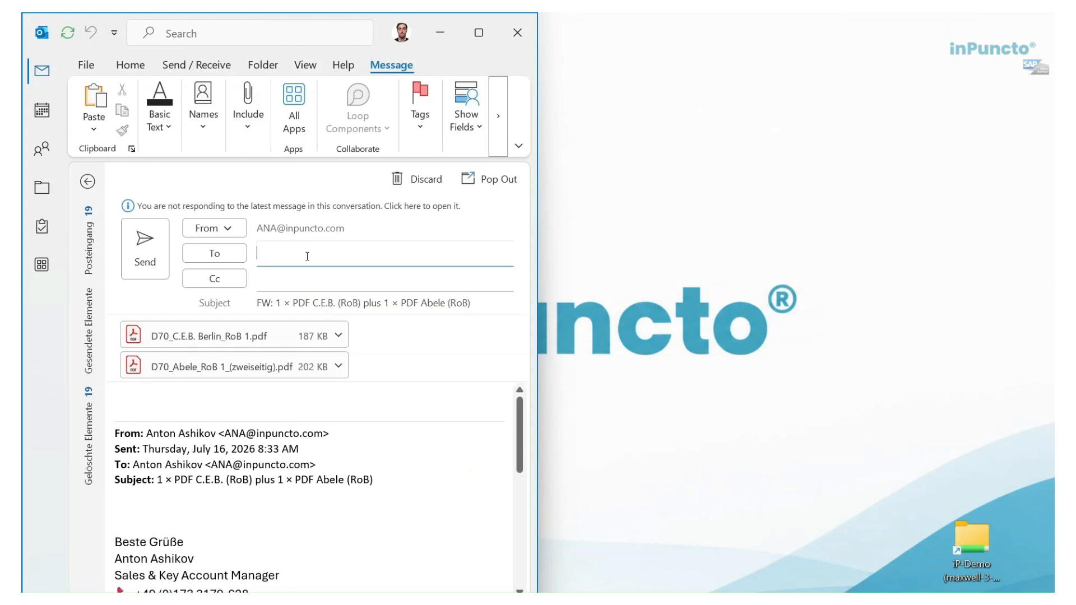
left_click(307, 256)
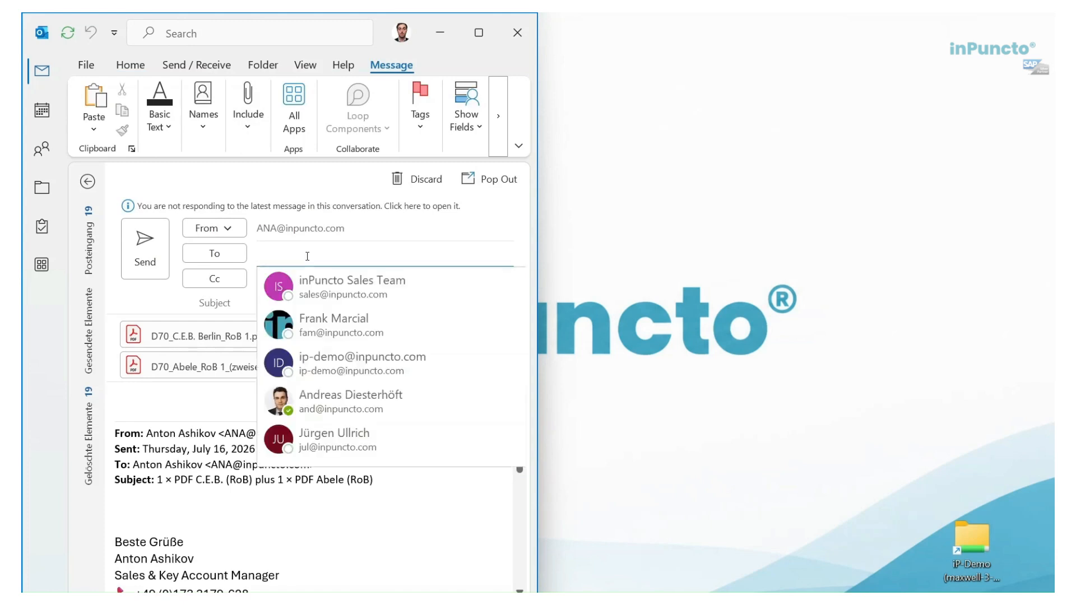
type("ip")
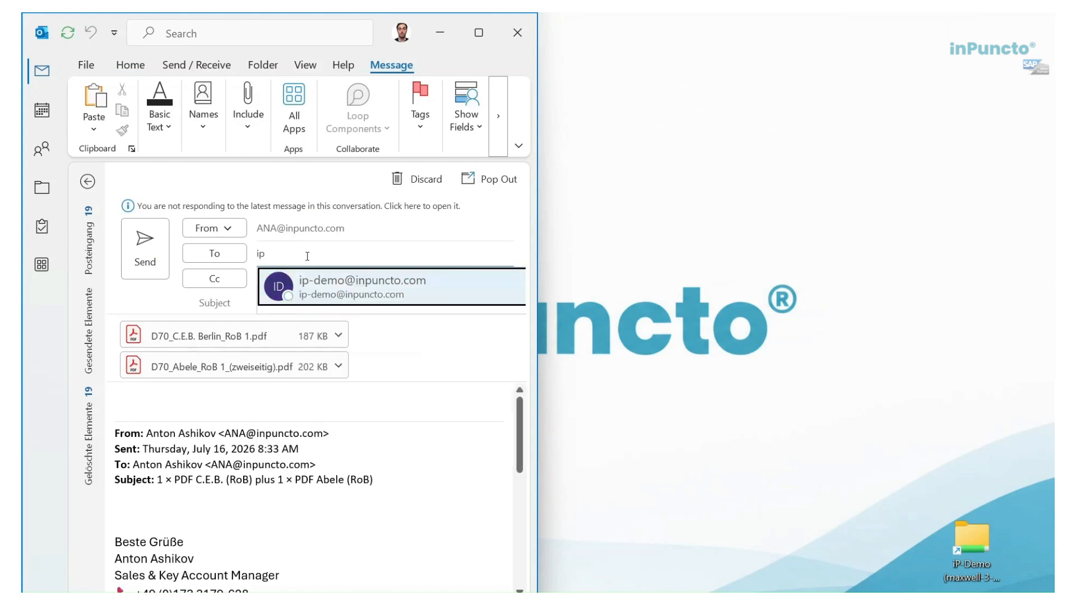
key("Return")
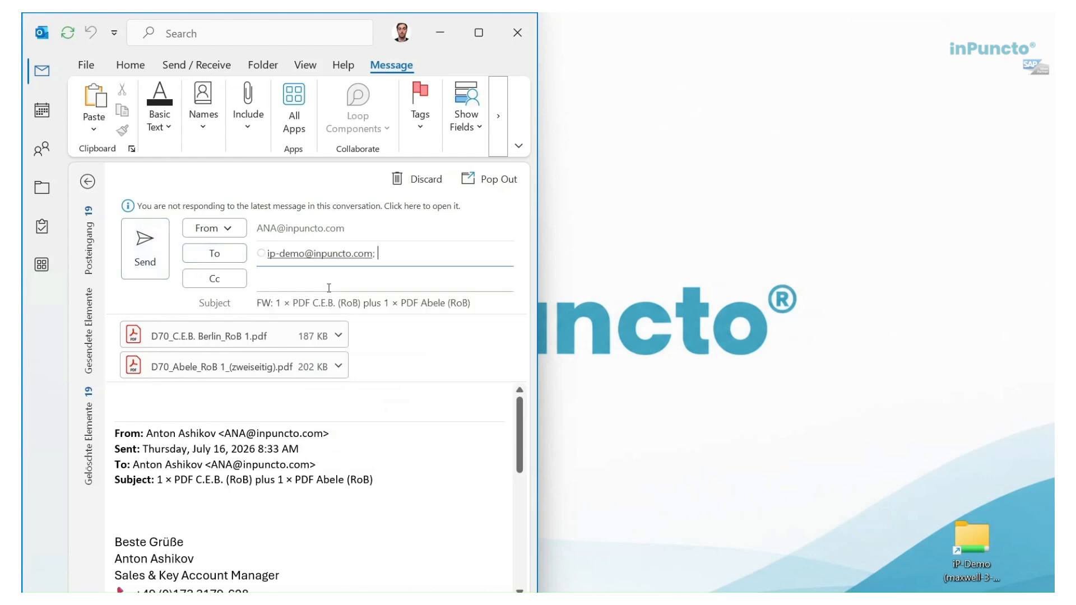
left_click(166, 263)
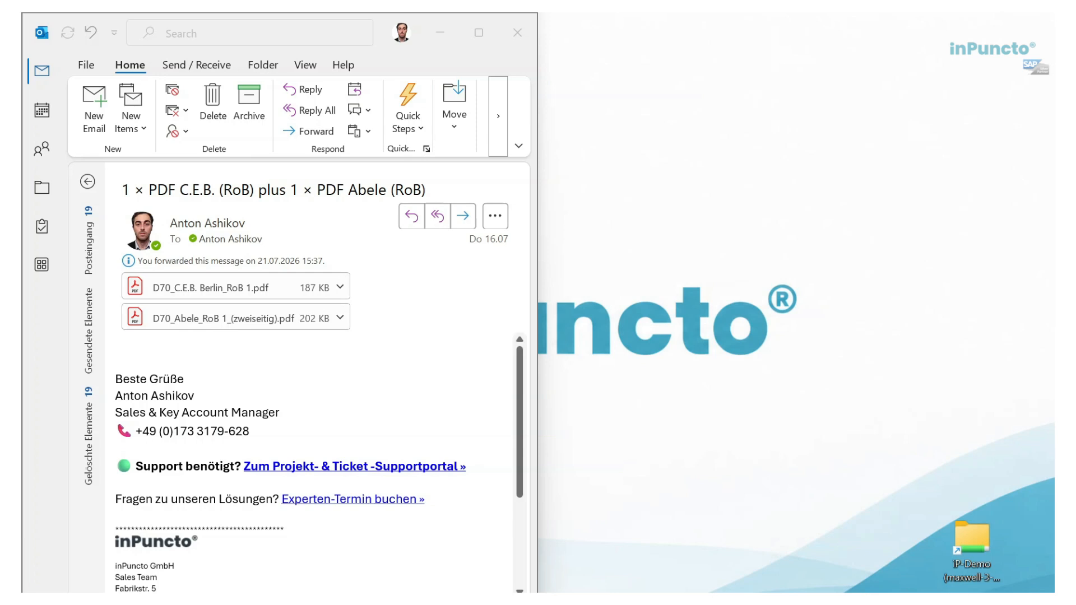
Forward the "1 × ZUGFeRD" email with its PDF invoice to the demo mailbox
left_click(88, 184)
left_click(215, 435)
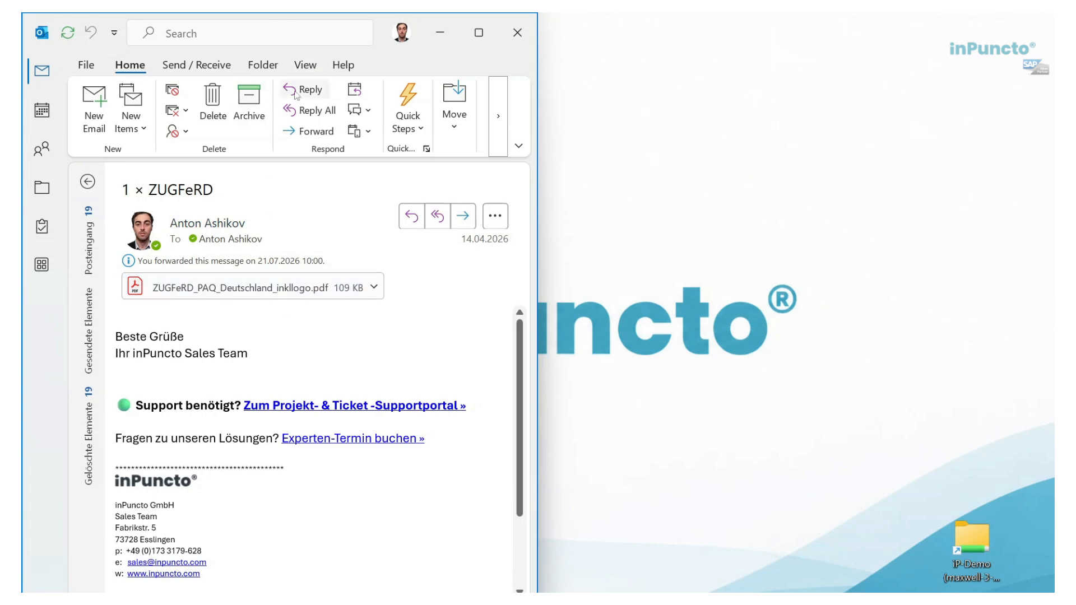
left_click(325, 128)
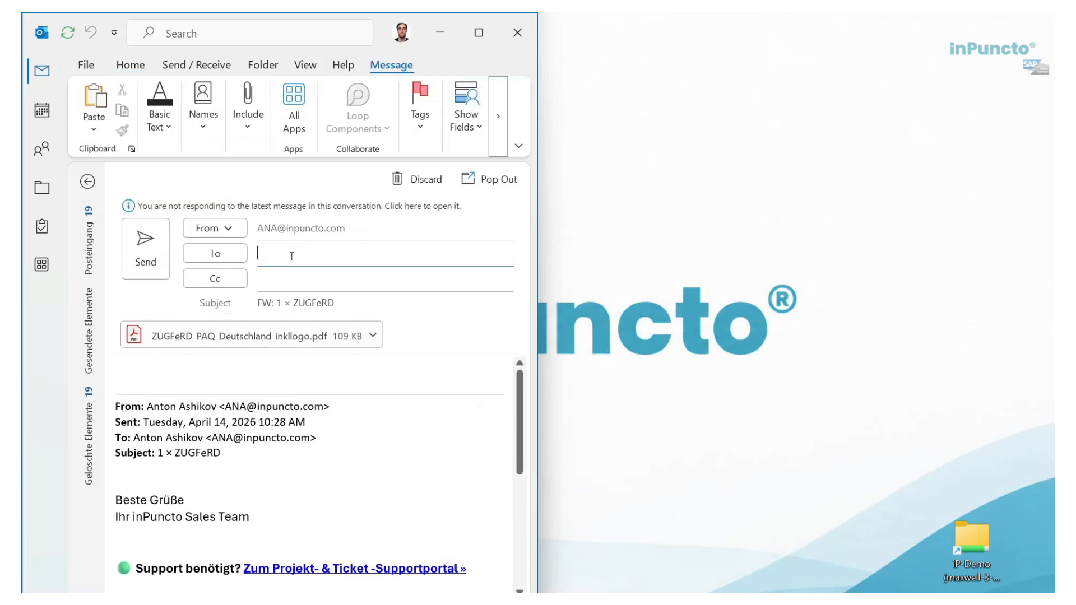
left_click(291, 256)
type("ip")
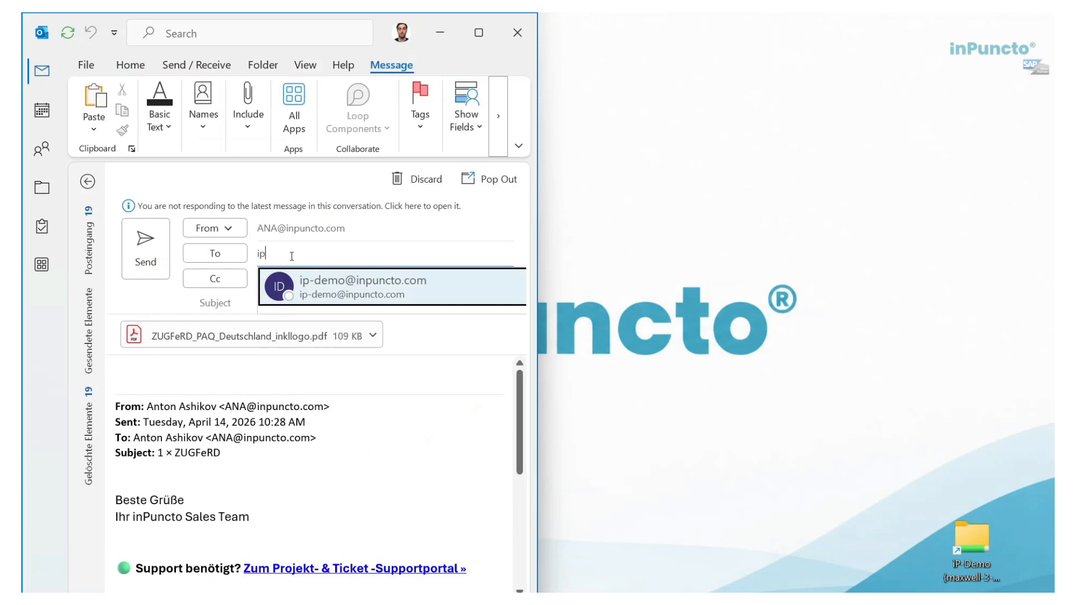
left_click(317, 283)
left_click(145, 248)
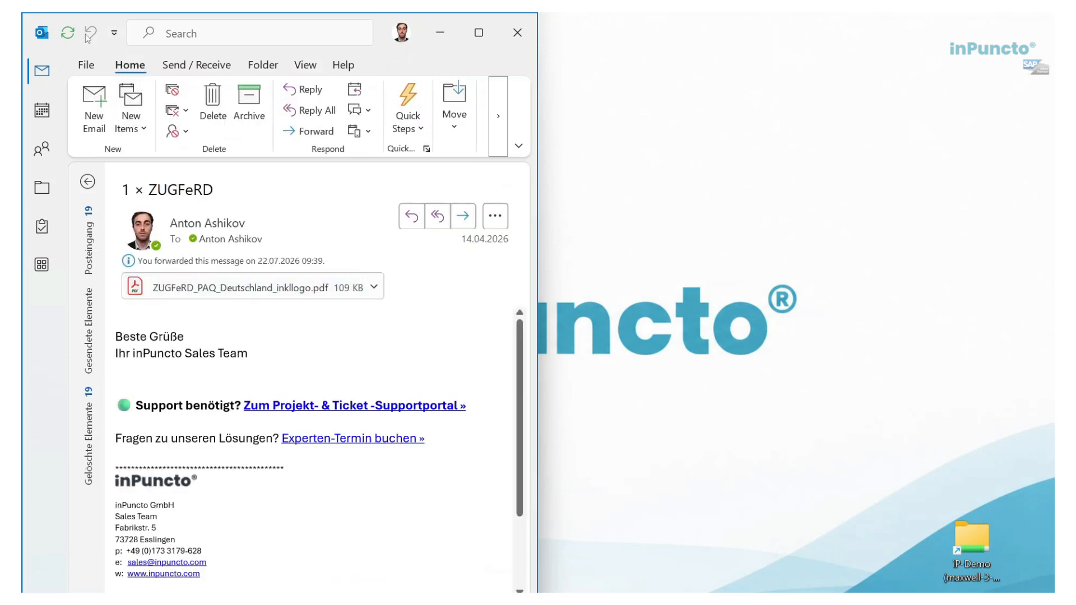
Forward the "1 × XRechnung" email of 14.04.2026 with its XML invoice to the demo mailbox
left_click(88, 181)
left_click(222, 499)
right_click(223, 500)
left_click(408, 236)
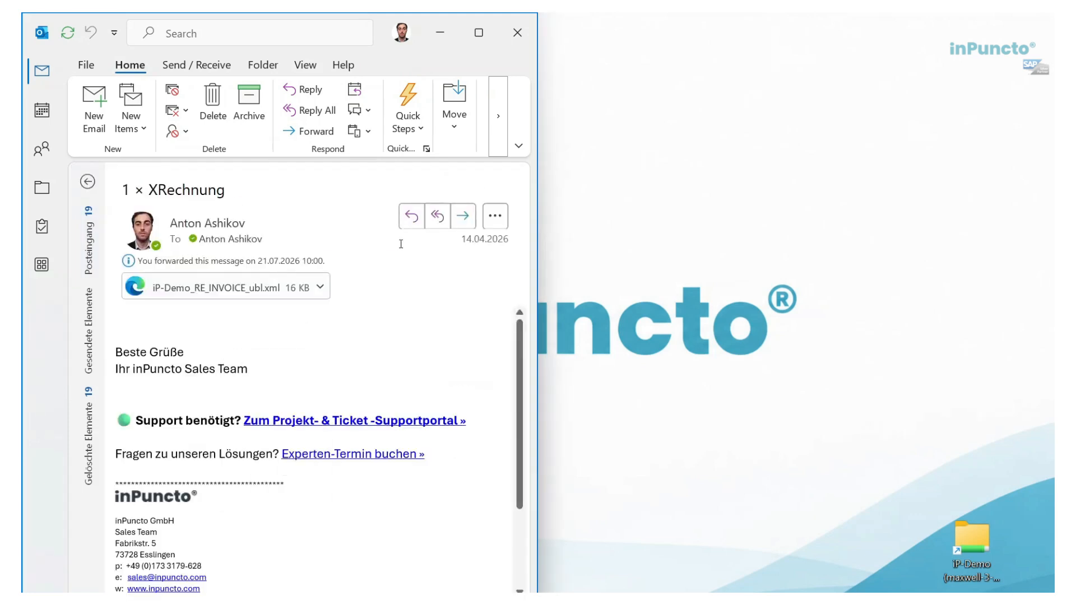
left_click(318, 132)
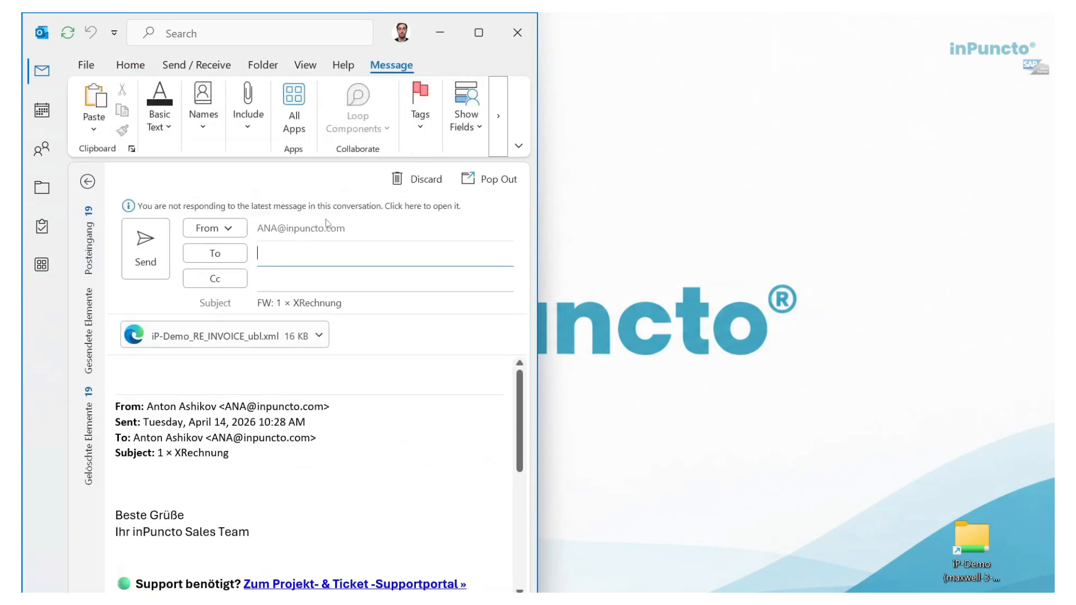
left_click(329, 258)
type("ip")
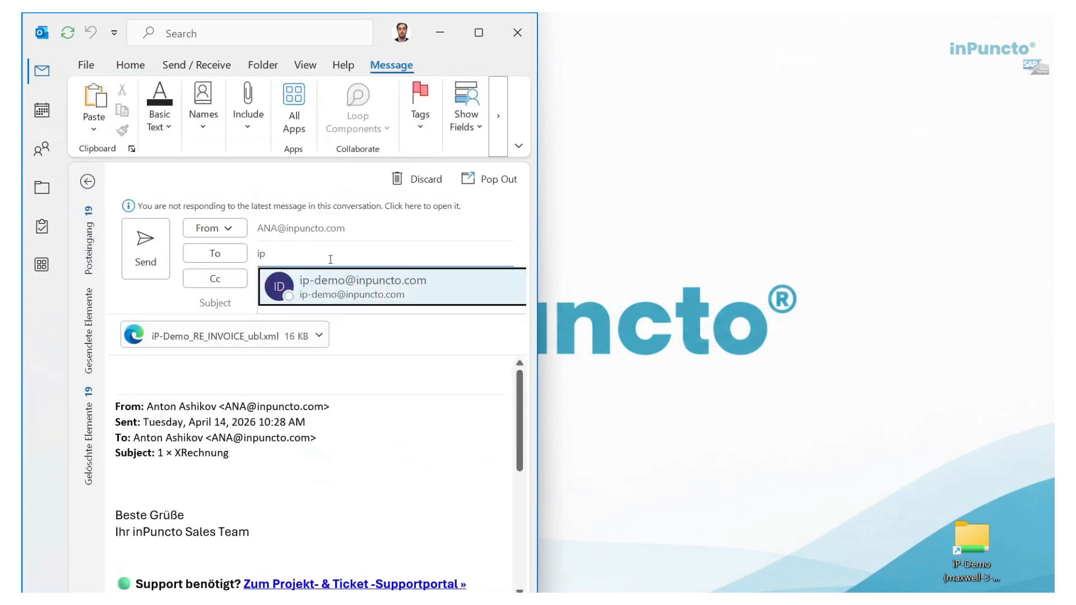
left_click(328, 299)
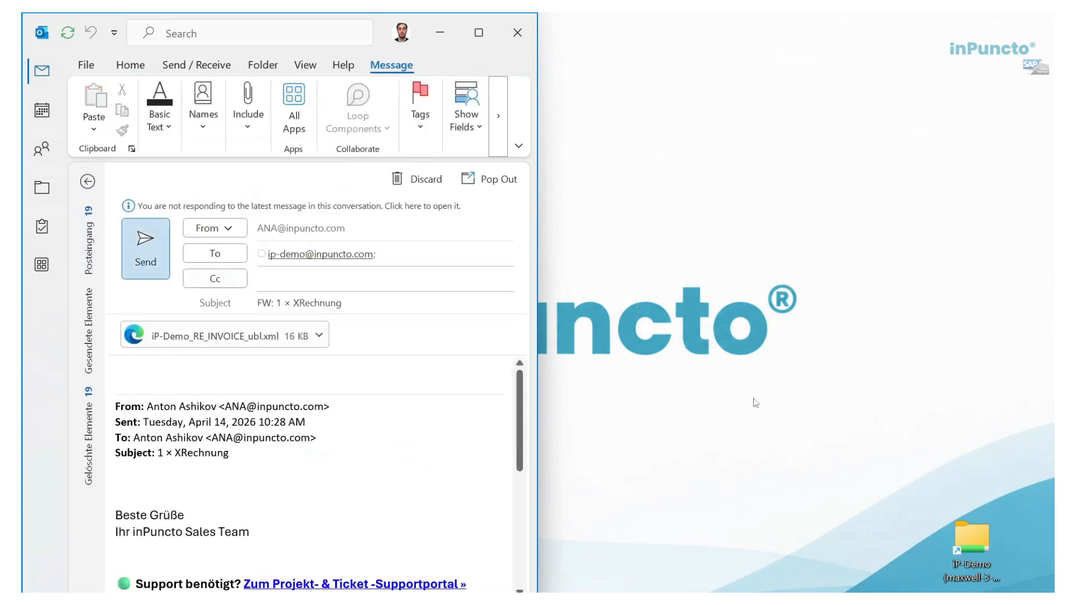
key("ctrl+Return")
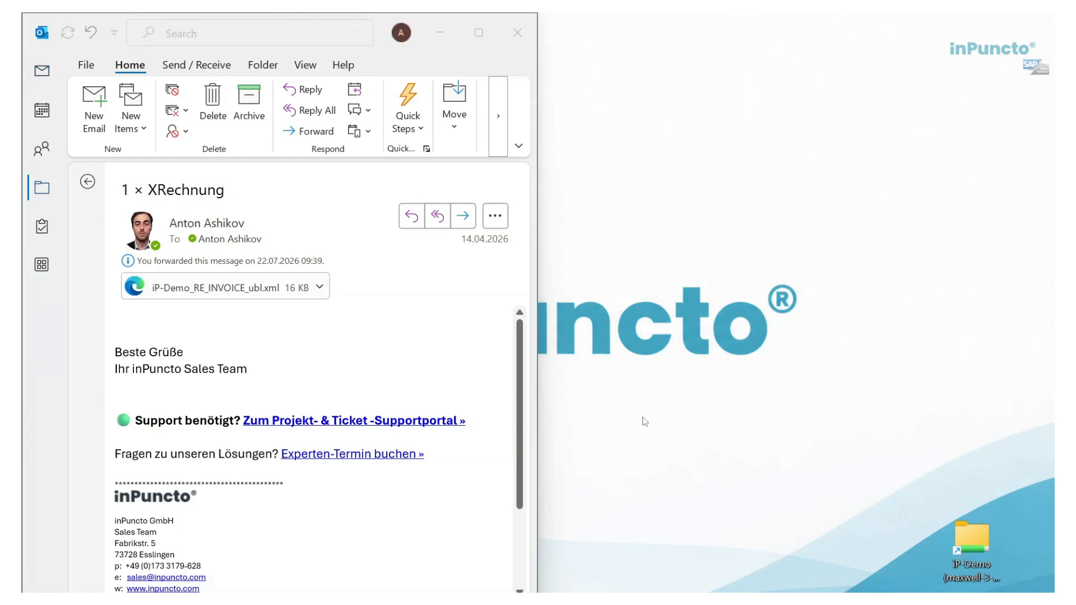
Minimize the mail window, switch to SAP Easy Access and open the favorite /INPUNCTO/B2VAL_FIQS (Qualitätssicherung FI)
left_click(438, 32)
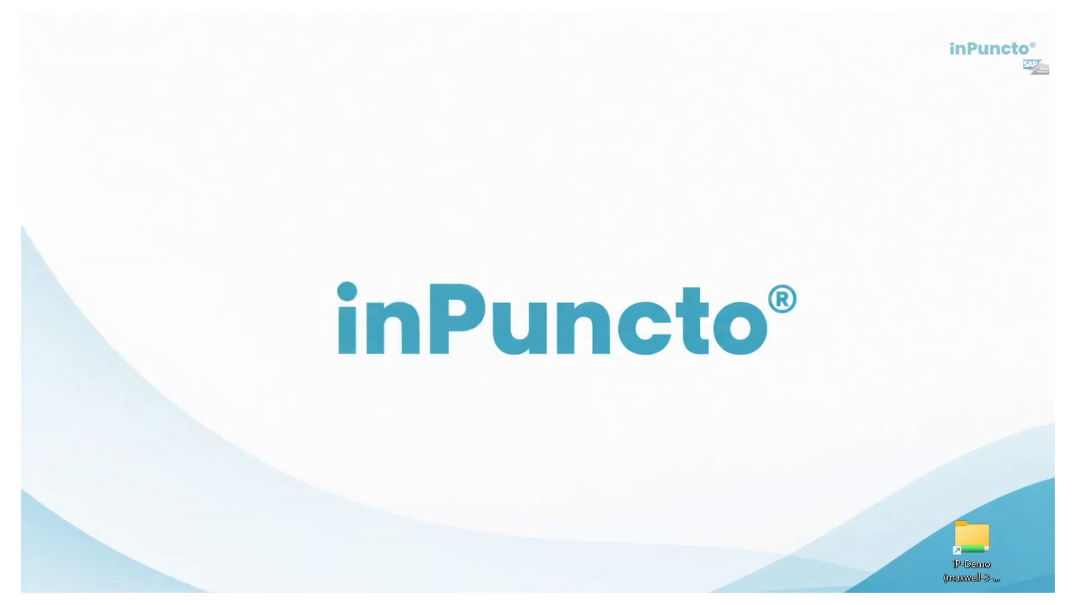
mouse_move(751, 600)
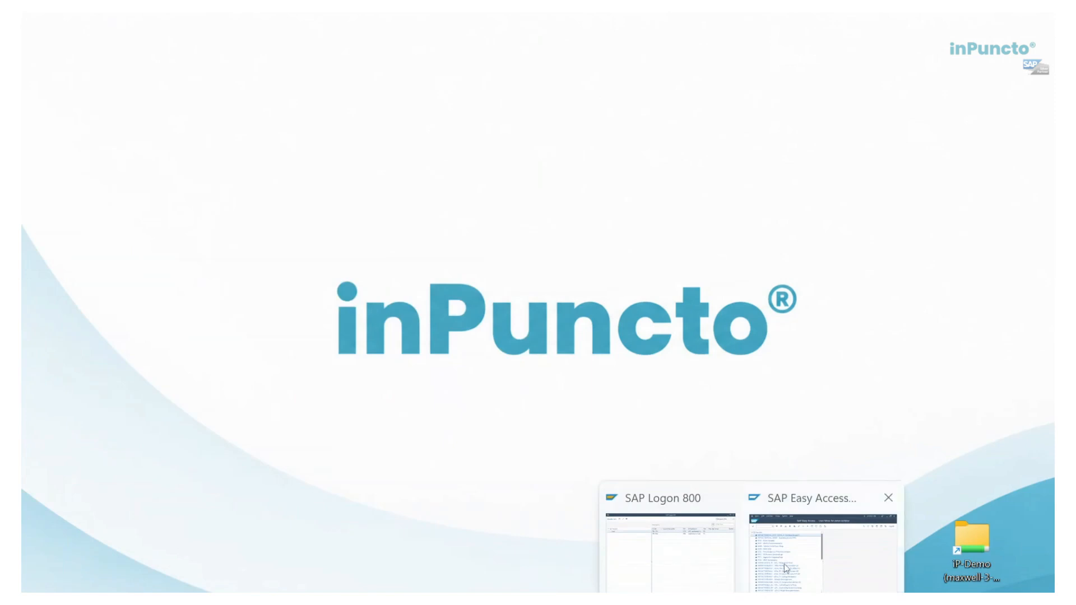
left_click(750, 539)
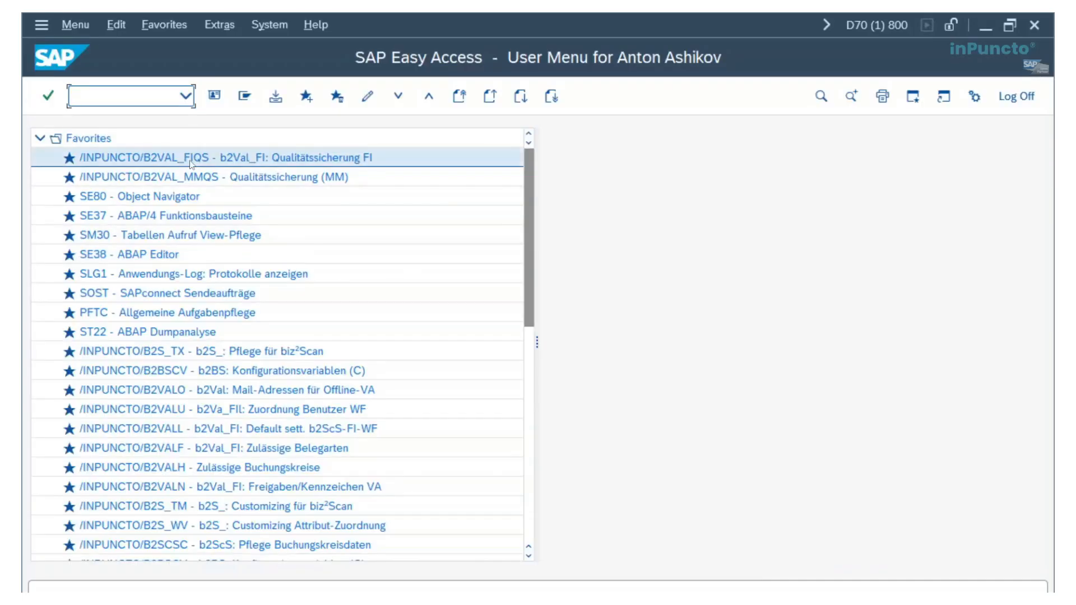
double_click(186, 159)
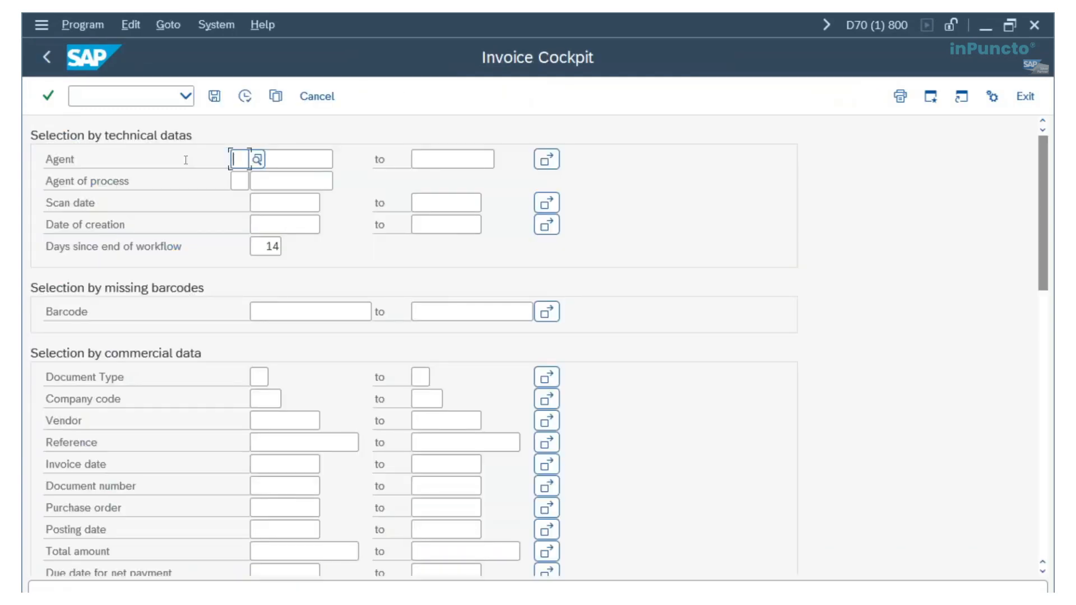
Set the scan date to 22.07.2026 and run the Invoice Cockpit selection
left_click(259, 185)
left_click(257, 202)
left_click(330, 204)
left_click_drag(337, 226, 359, 187)
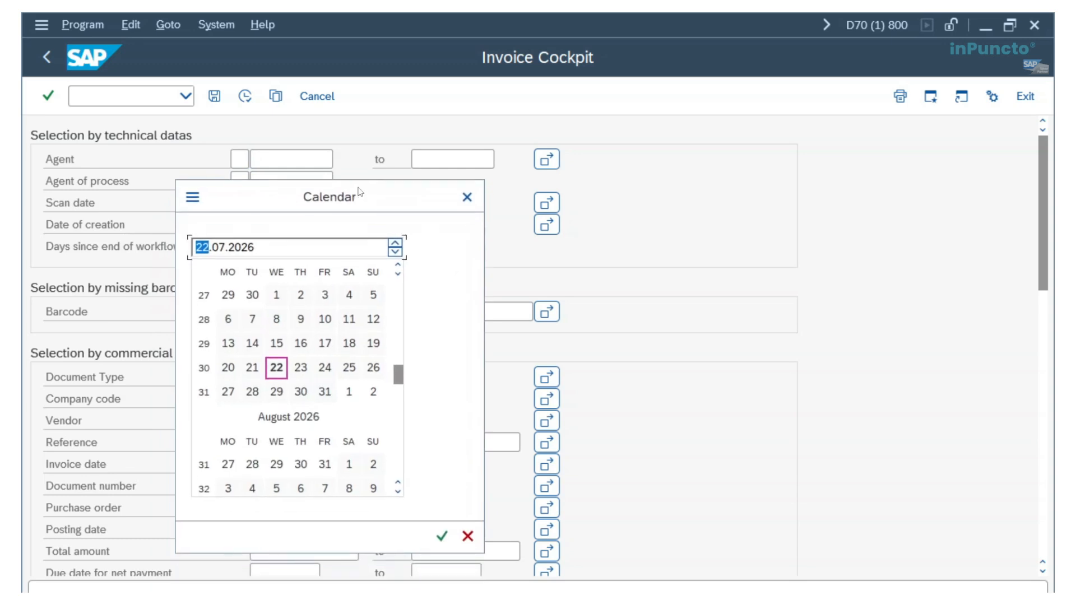
double_click(282, 370)
left_click(246, 99)
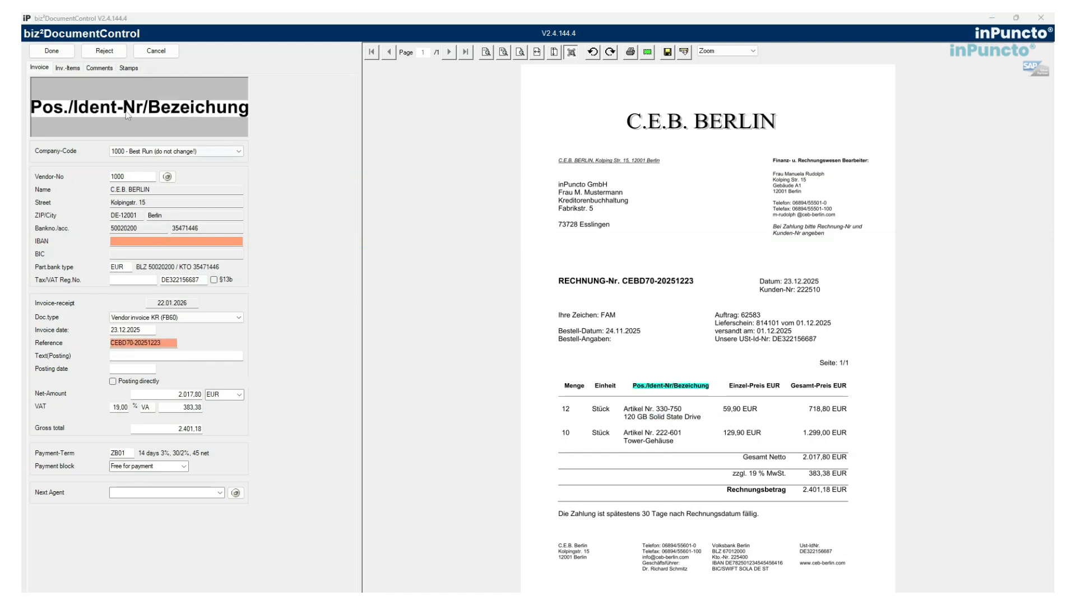
Select both invoice items, Artikel Nr. 330-750 and 222-601, and place them in a new allocation
left_click(77, 71)
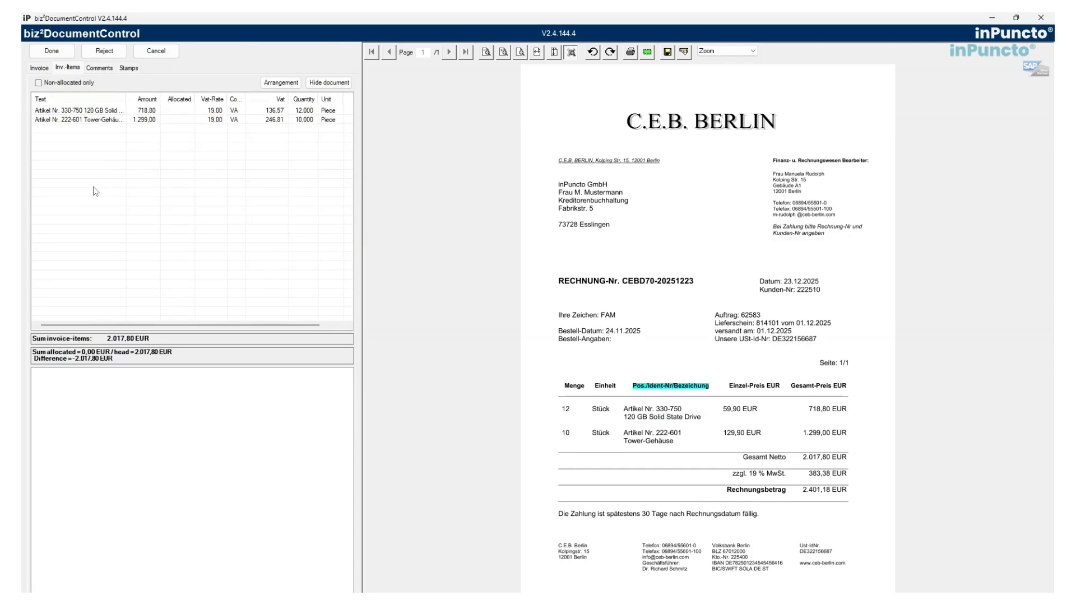
left_click(95, 119)
left_click(101, 111, "shift")
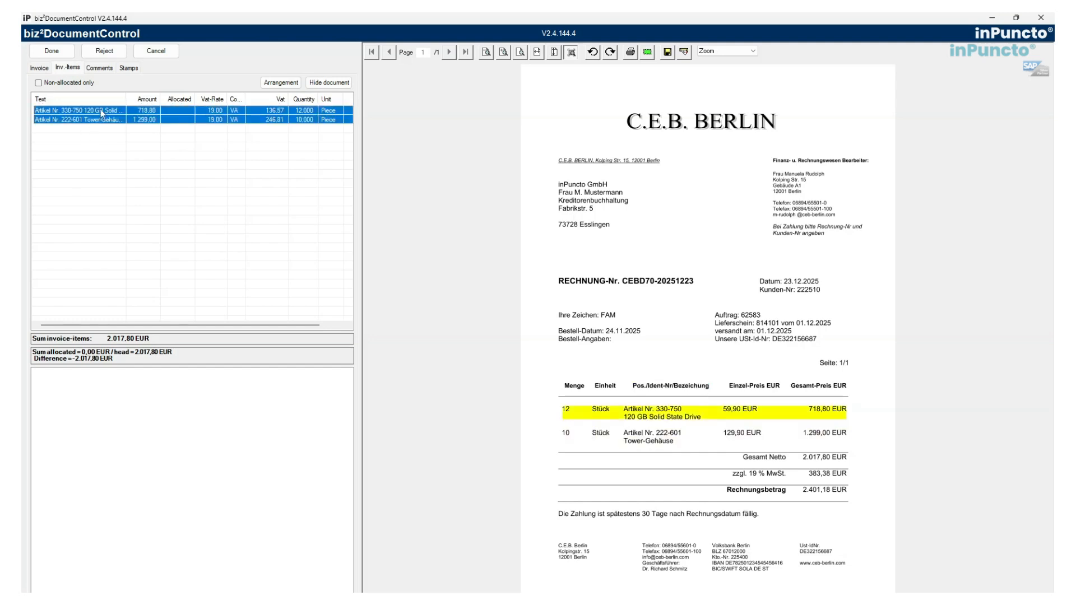
left_click_drag(100, 112, 88, 385)
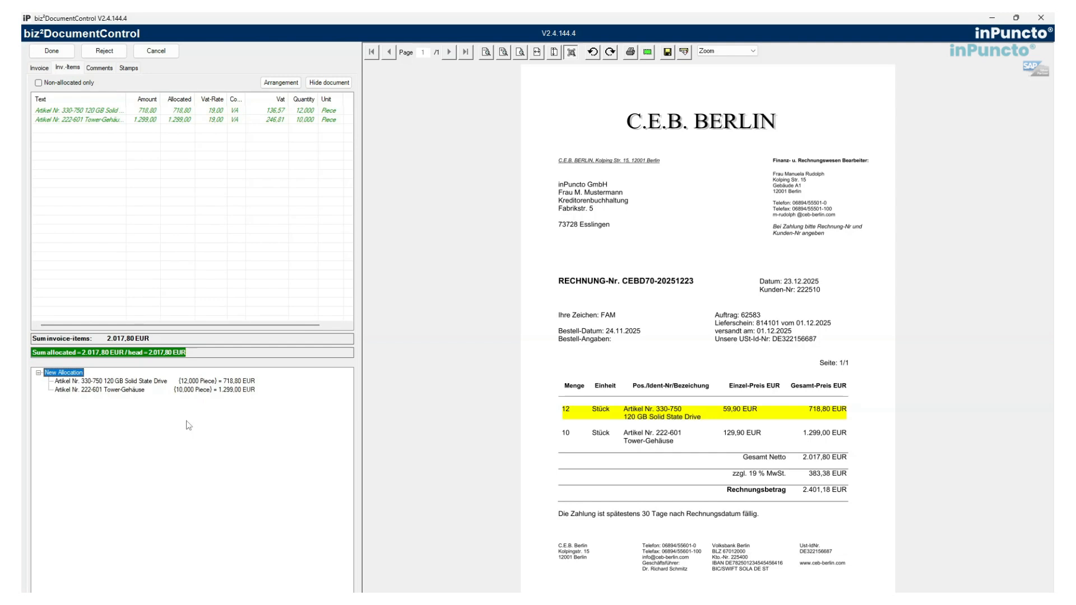
Assign the new allocation to cost center 1000 with G/L account 417000
double_click(139, 382)
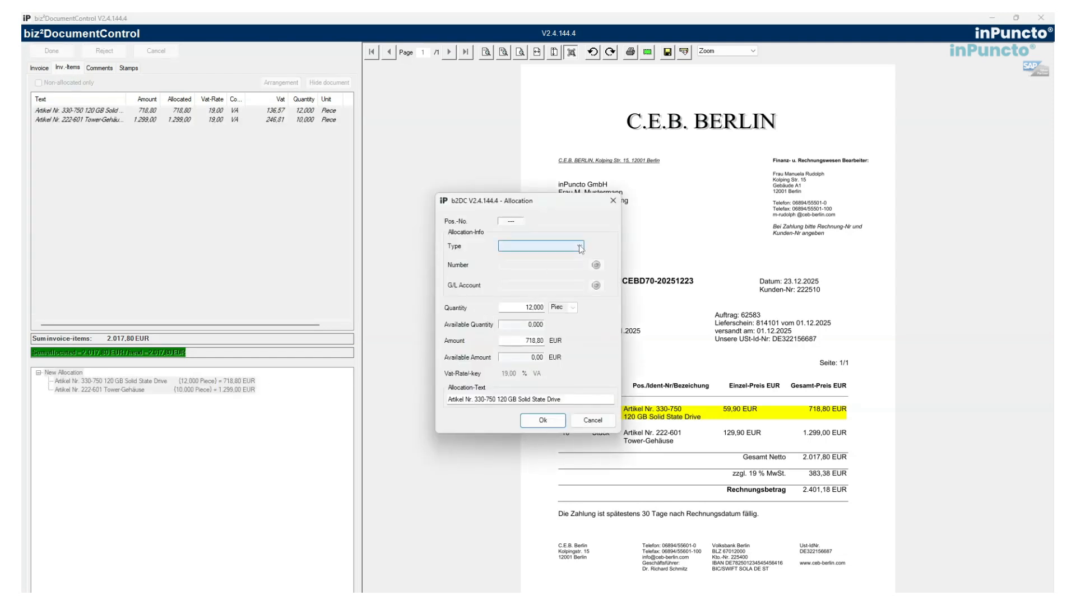
left_click(581, 248)
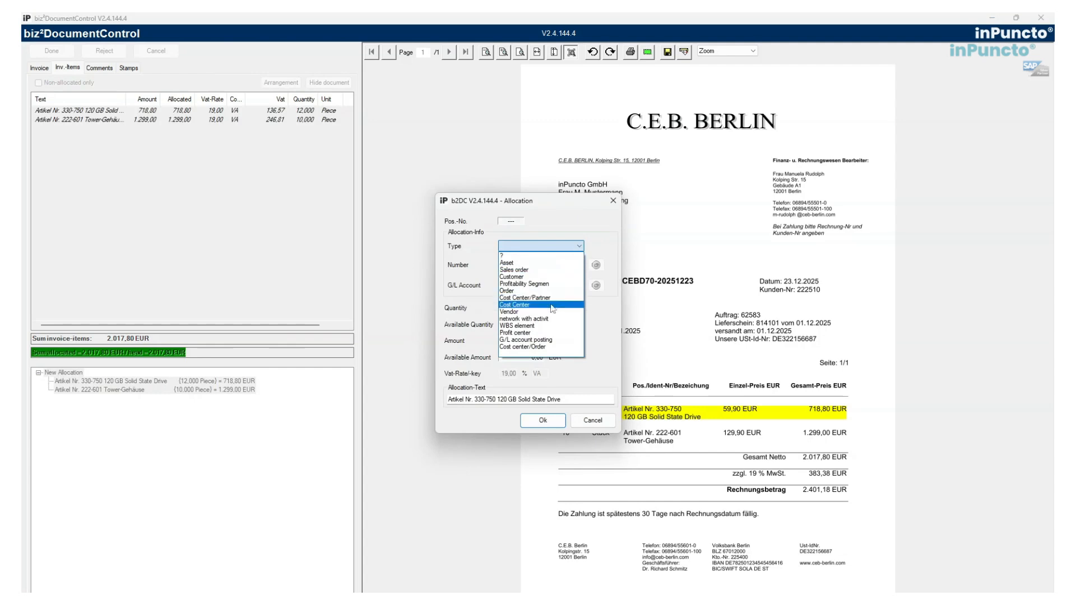
left_click(553, 308)
type("1000")
left_click(560, 288)
type("417000")
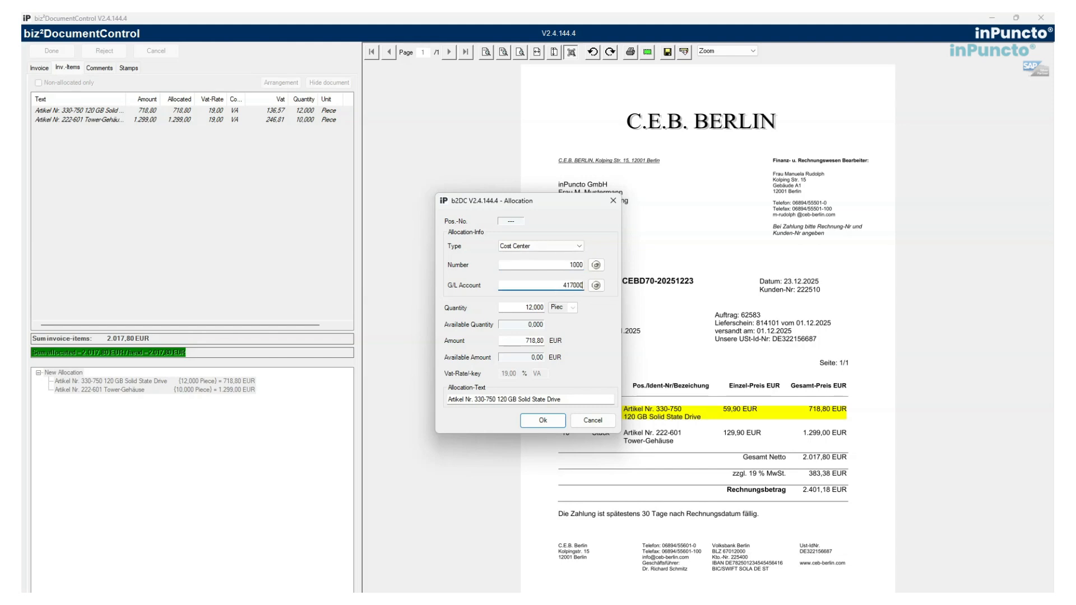
left_click(543, 420)
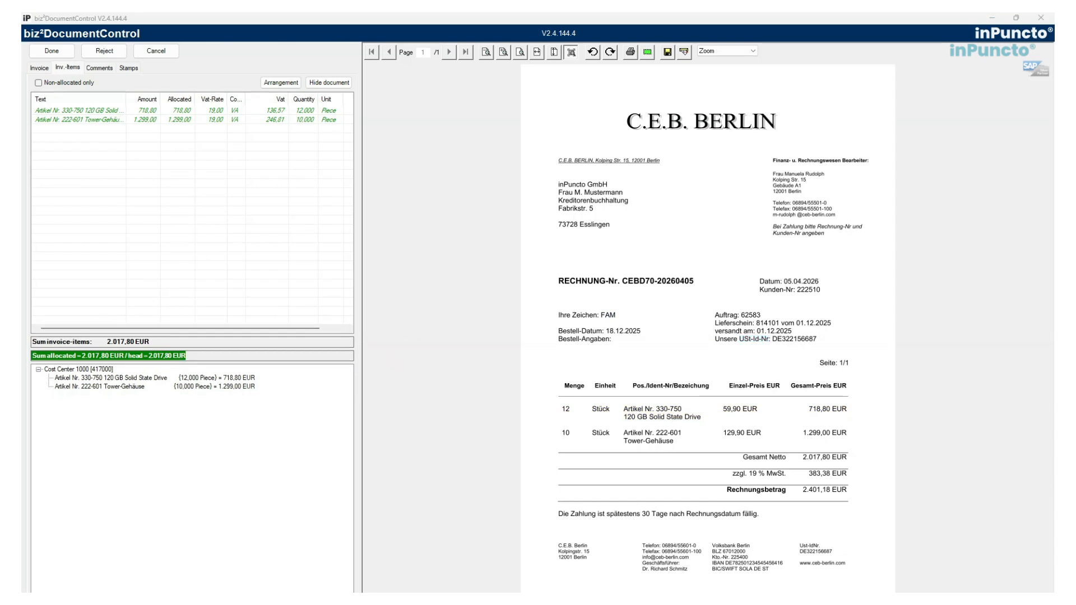
Set all five release stamps on the C.E.B. Berlin invoice, including purchasing, account assignment and accounting, and complete the document
left_click(100, 67)
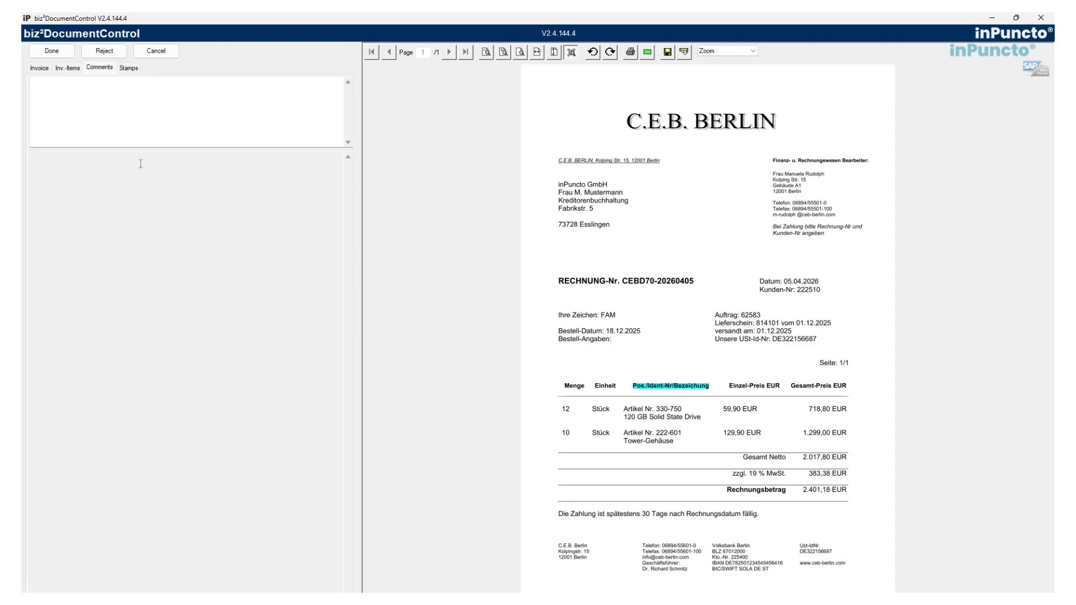
left_click(128, 68)
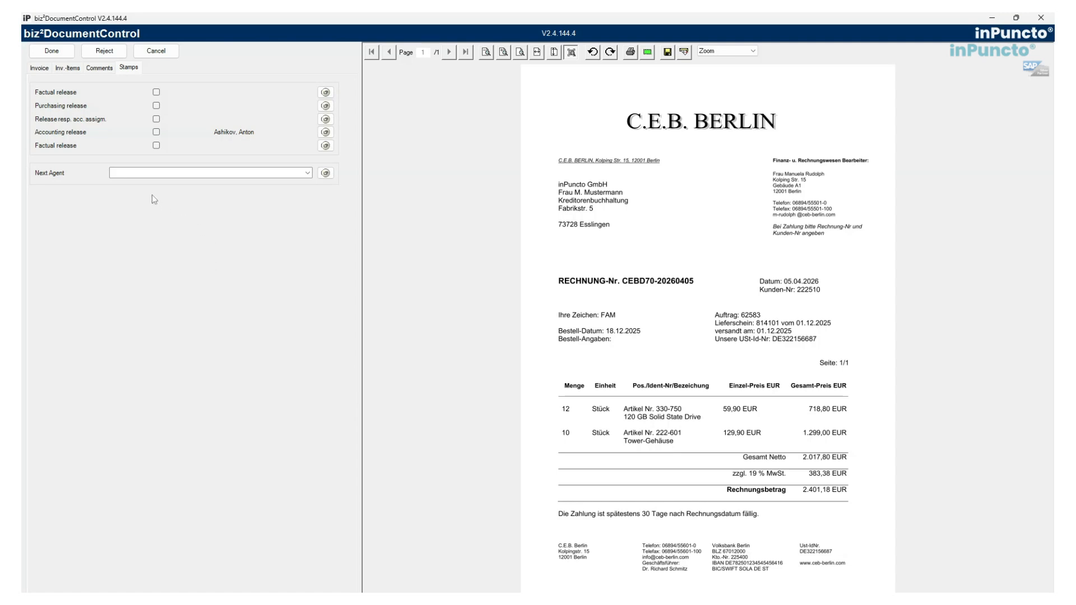
left_click(157, 93)
left_click(157, 106)
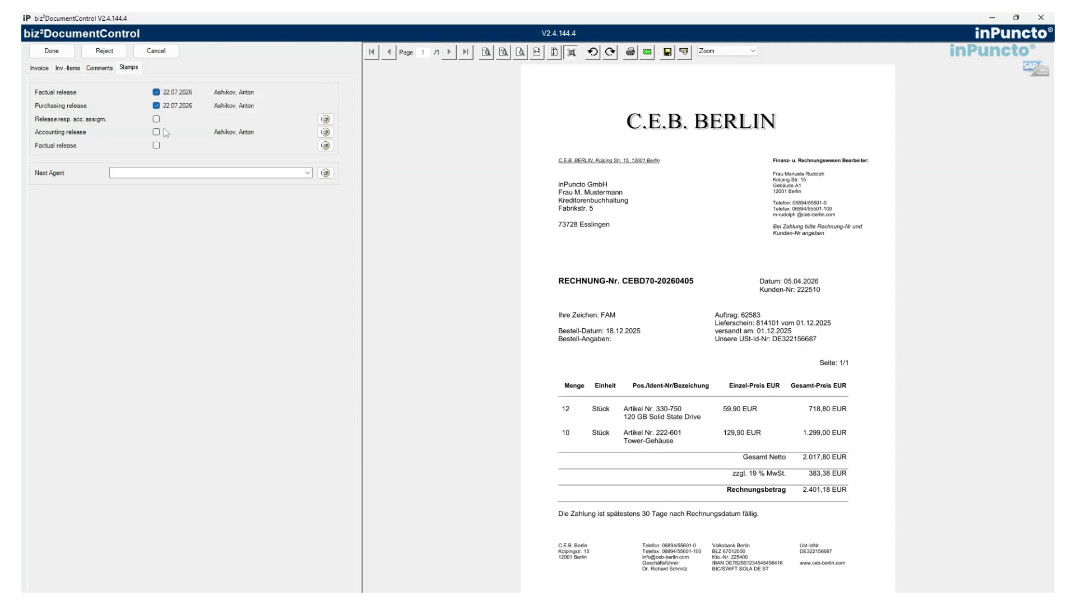
left_click(157, 119)
left_click(156, 132)
left_click(156, 146)
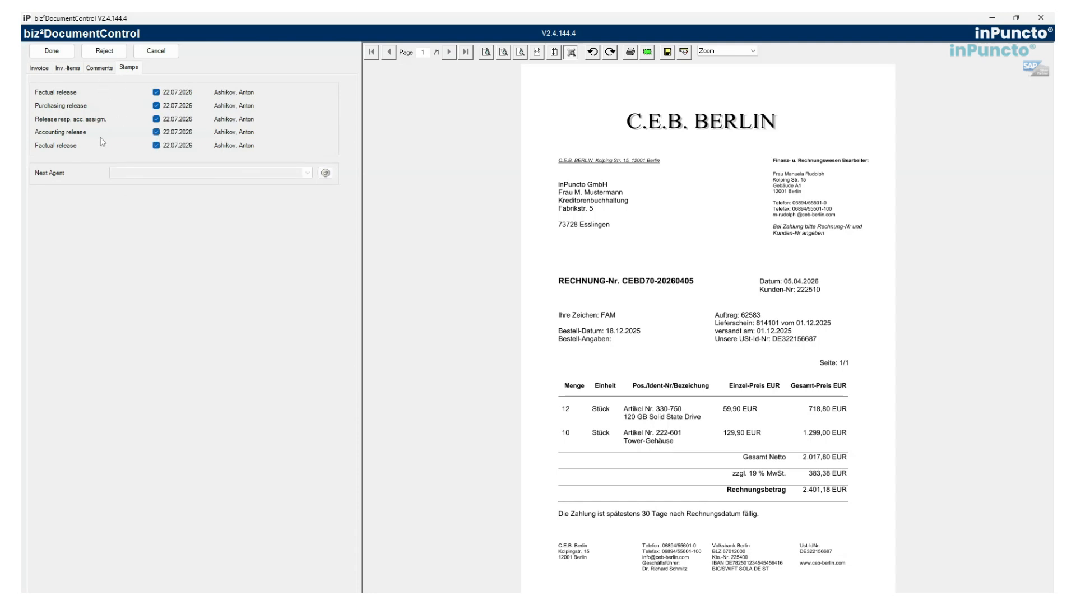
left_click(56, 54)
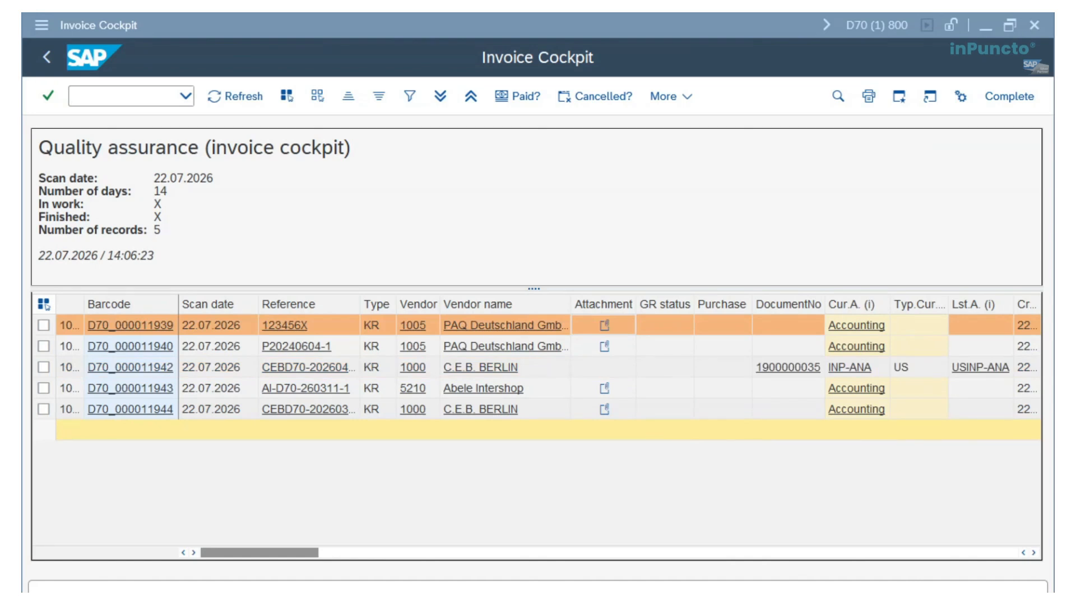
Check the attachment display options of the first PAQ Deutschland invoice, view its document's attachment list, and cancel the document
left_click(605, 326)
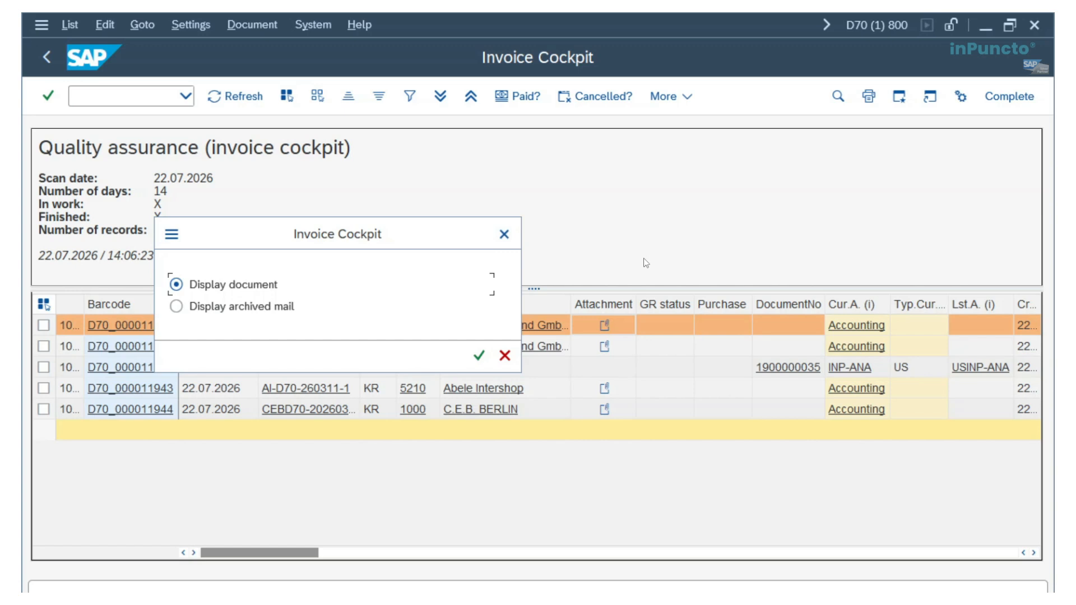
left_click(504, 234)
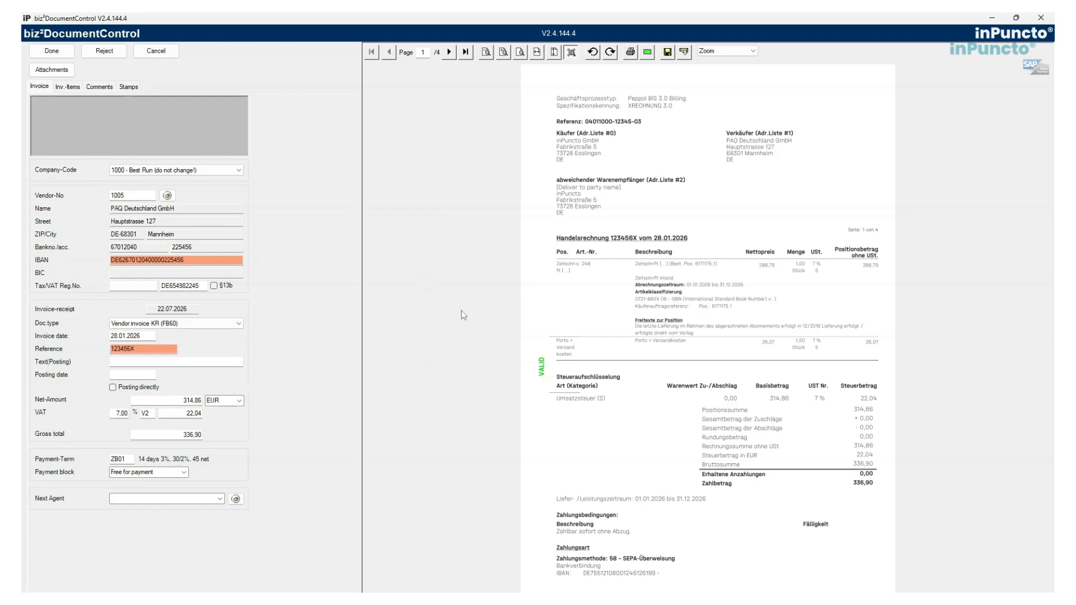
left_click(54, 71)
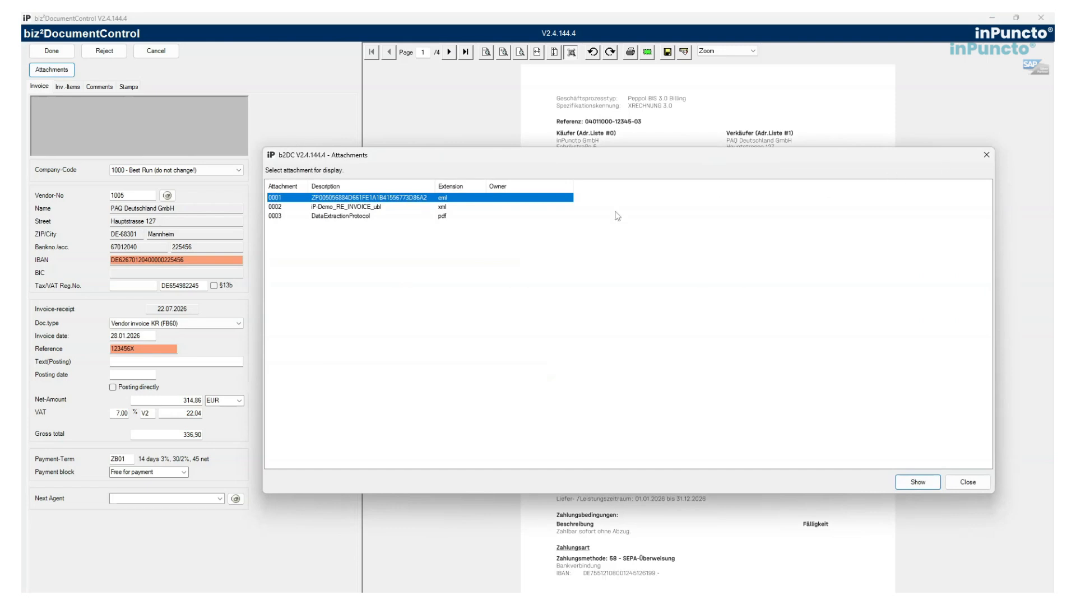
left_click(987, 156)
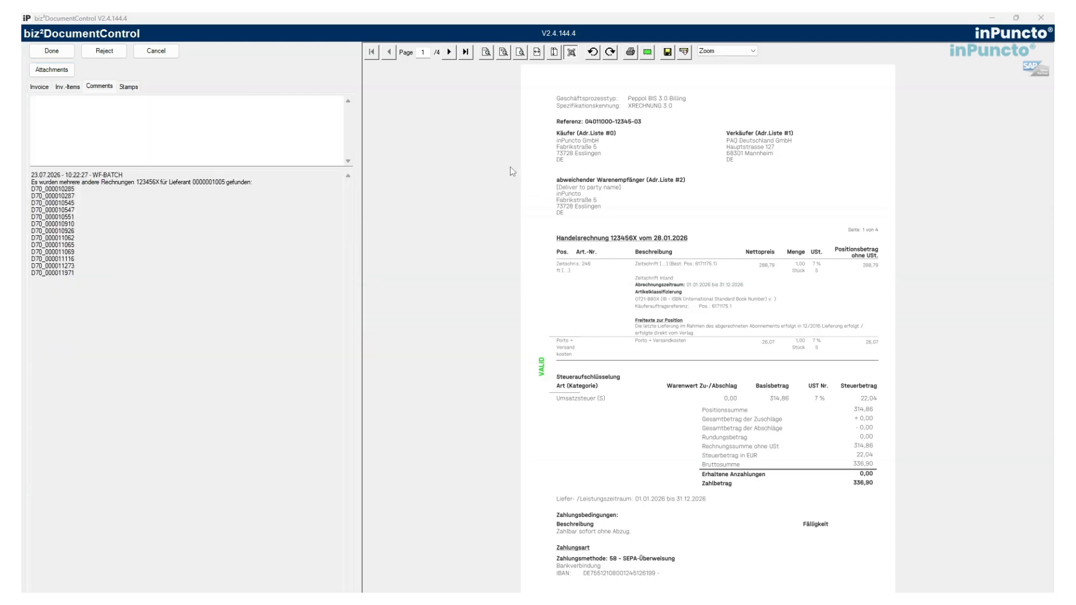
left_click(159, 54)
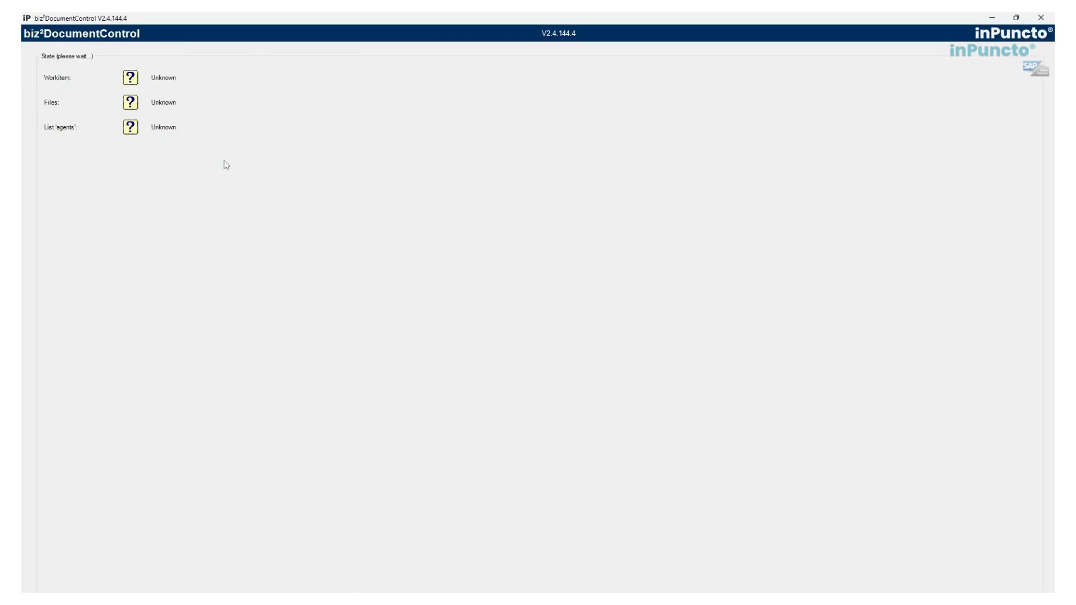
Open the second PAQ Deutschland invoice and display its VisualizedInvoice PDF attachment
left_click(143, 346)
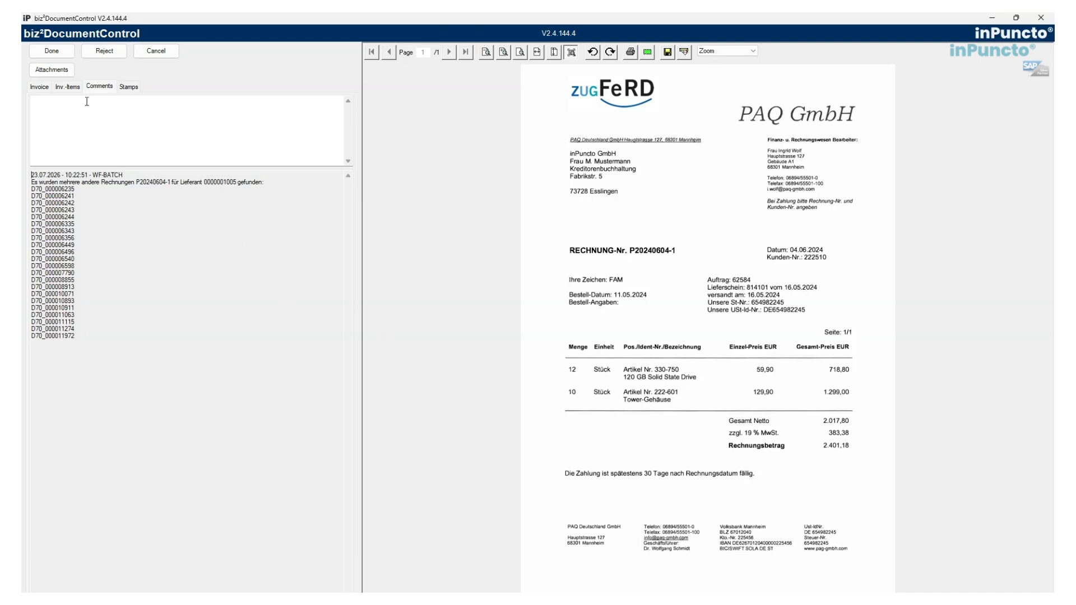
left_click(63, 74)
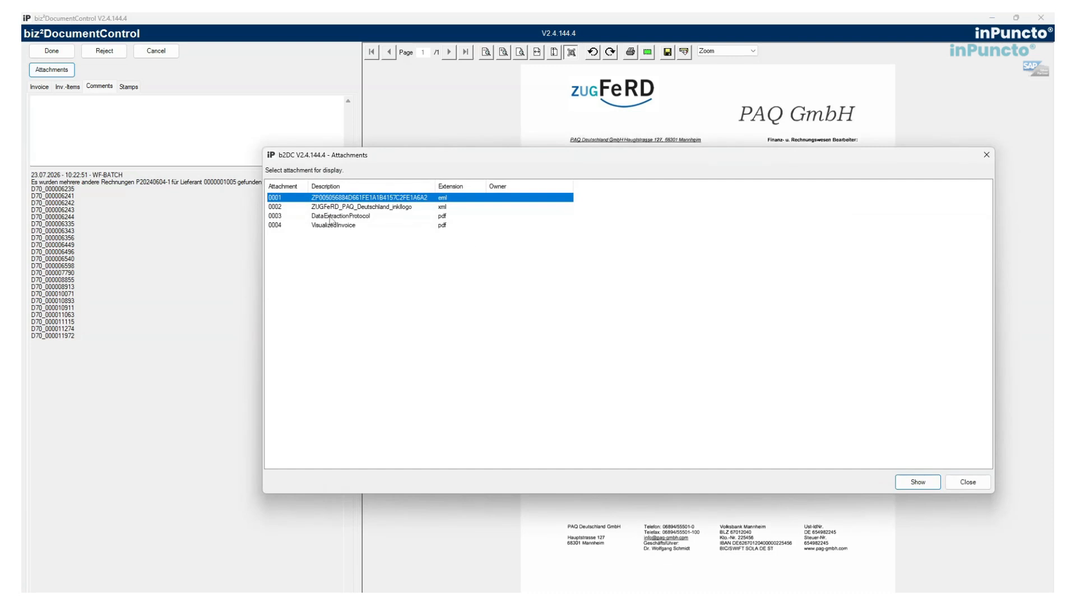
double_click(332, 234)
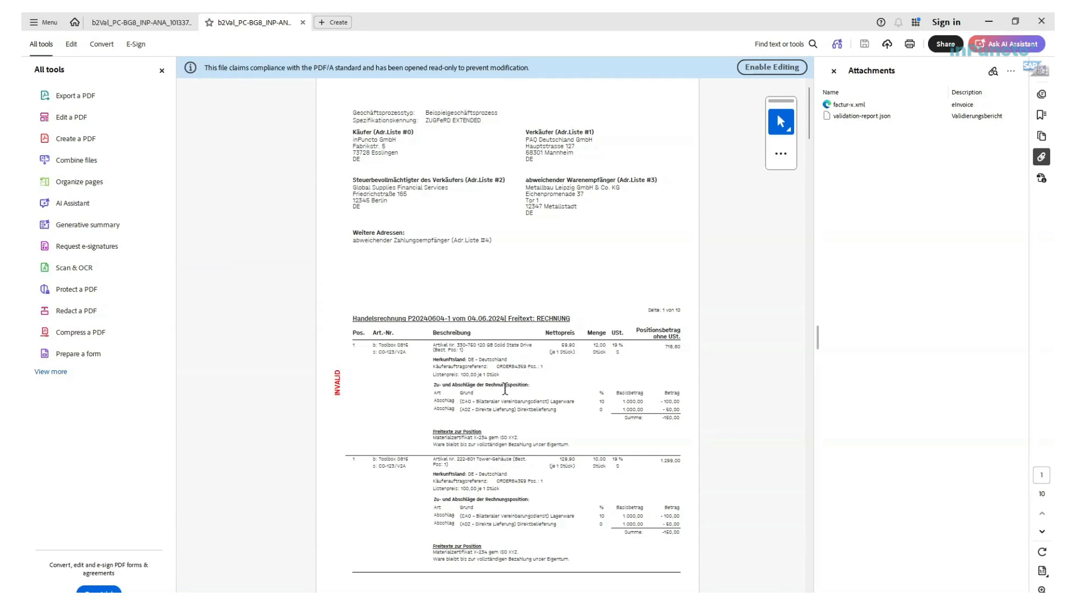
Review the visualized invoice's line items, allowances and charges, tax breakdown and free texts through page 3, and minimize the open windows
scroll(505, 388, "down", 2)
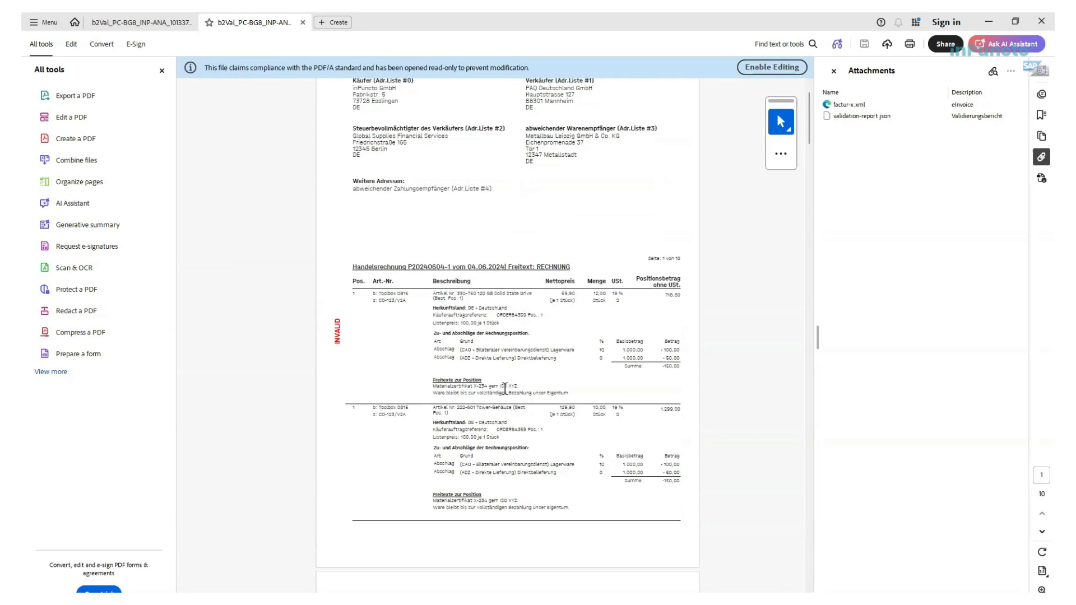
scroll(505, 388, "down", 2)
scroll(505, 388, "down", 20)
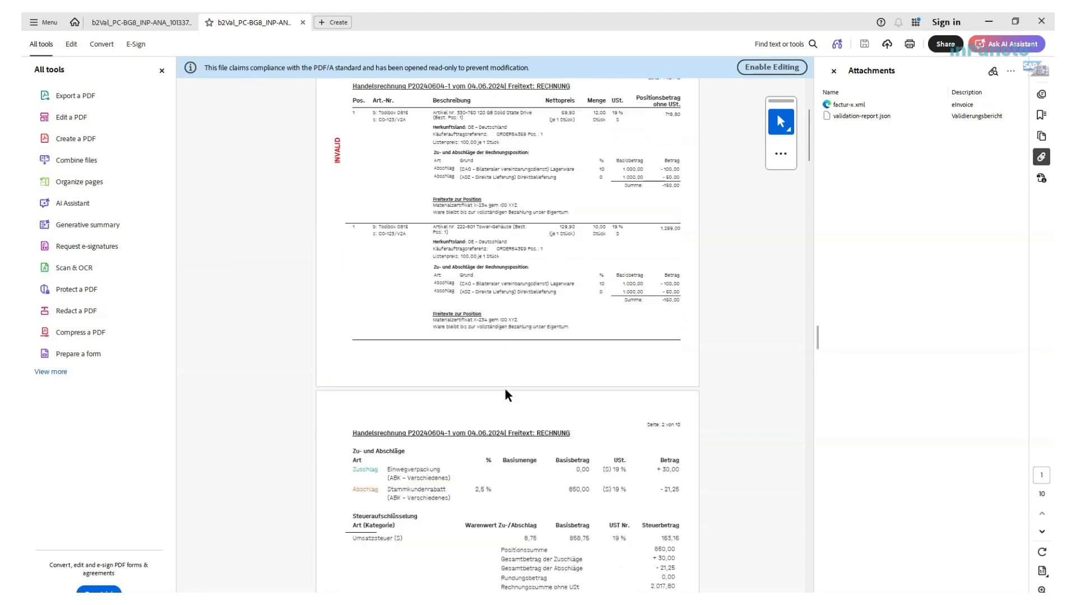
scroll(505, 390, "down", 10)
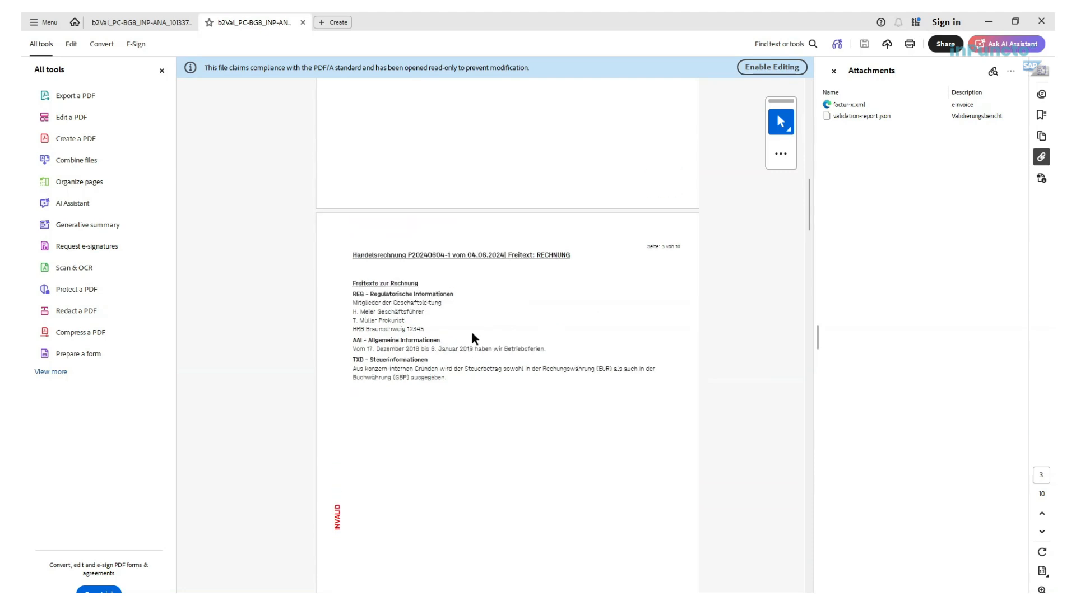
scroll(487, 324, "up", 1)
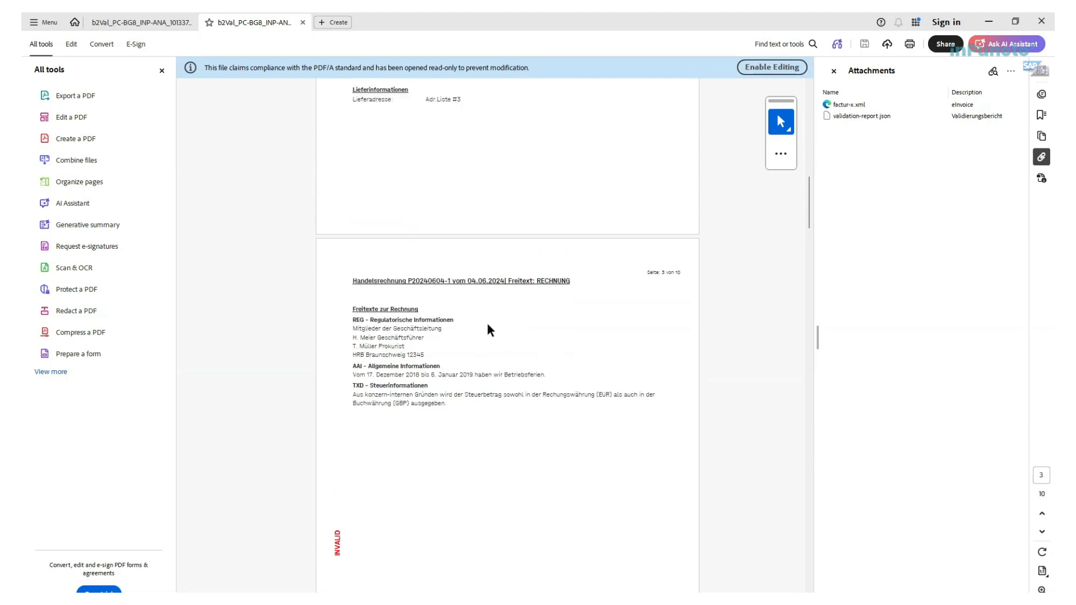
scroll(487, 331, "up", 2)
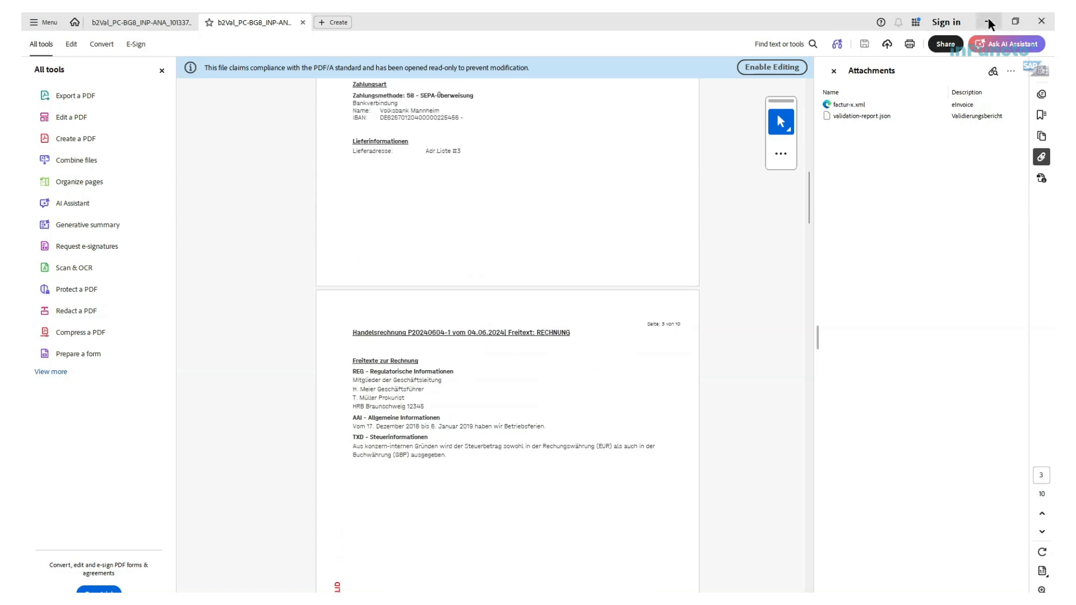
left_click(989, 21)
left_click(990, 18)
left_click(986, 17)
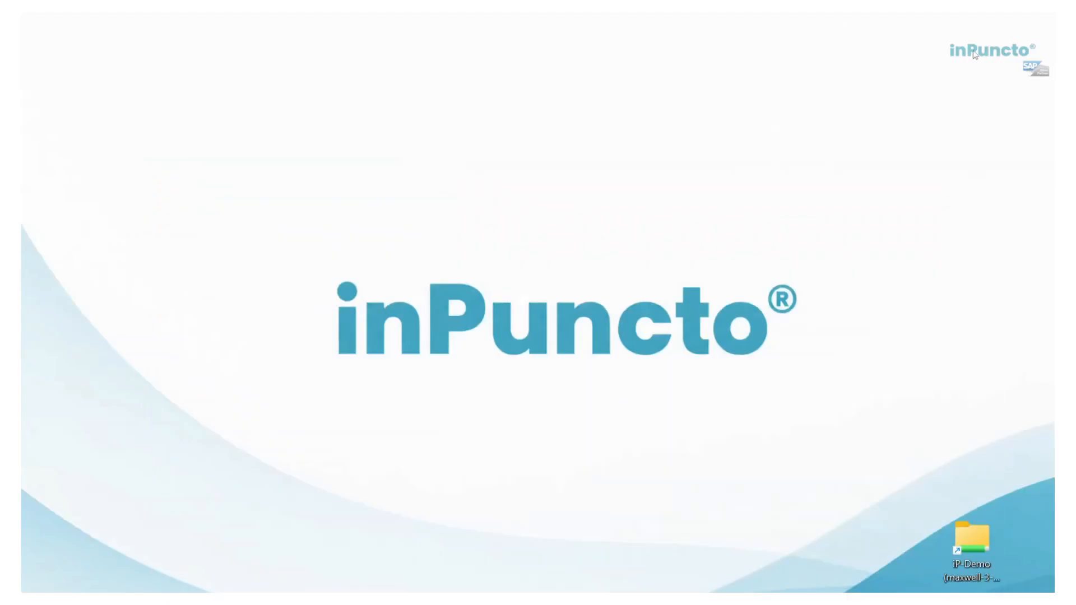